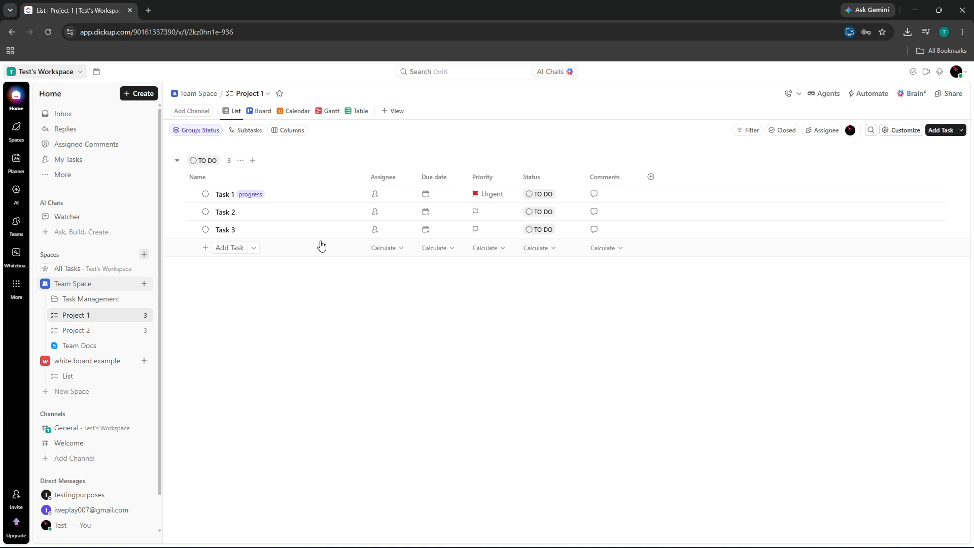
View all tasks of the workspace in the All Tasks list view and look through the account menu
left_click(107, 267)
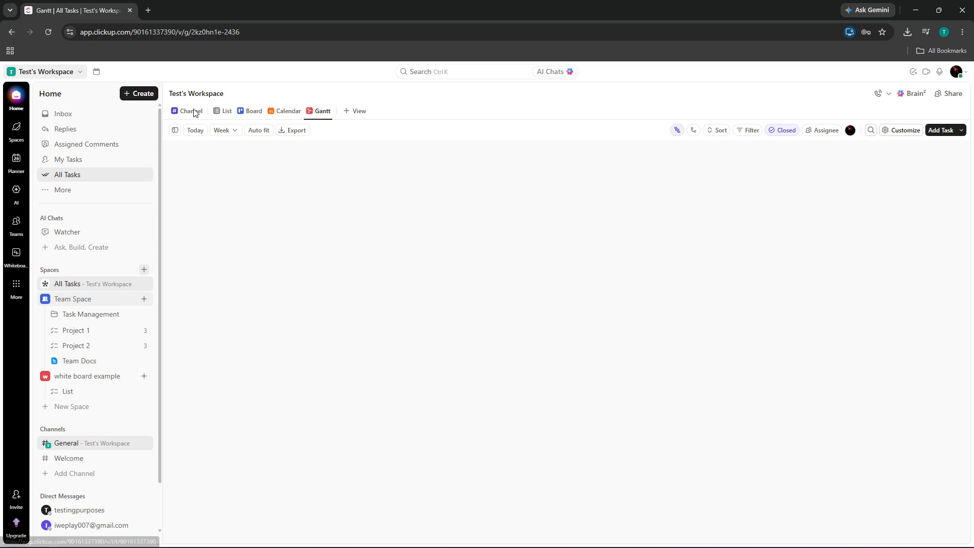
left_click(227, 111)
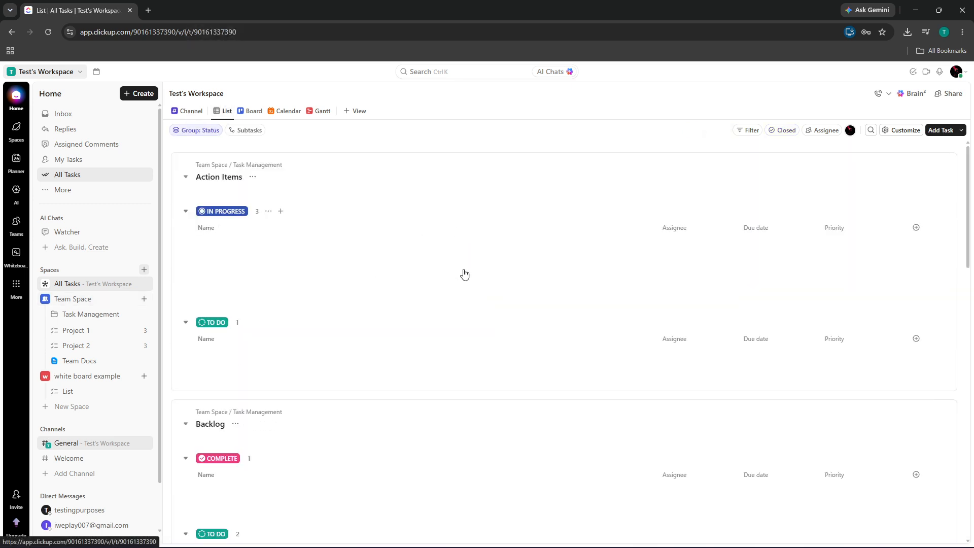
left_click(139, 32)
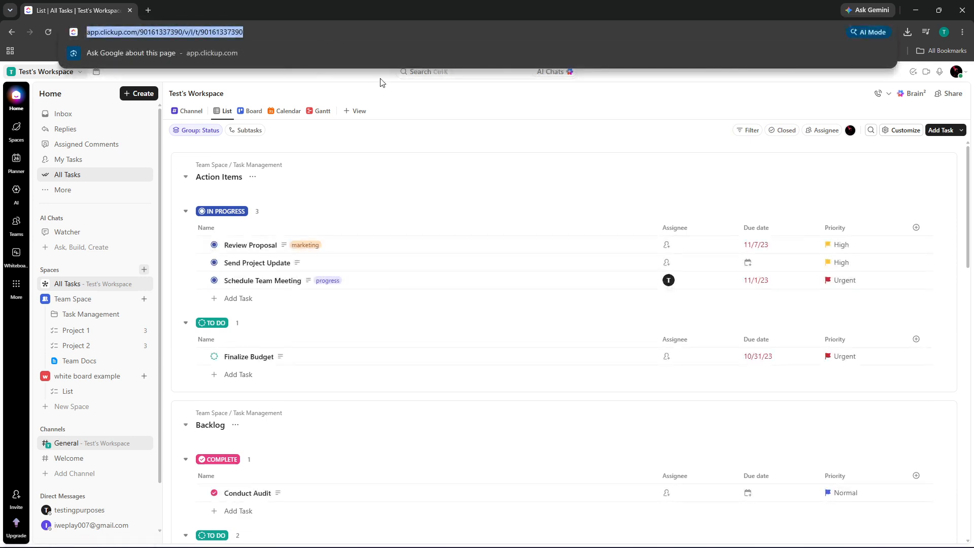
left_click(499, 96)
left_click(956, 71)
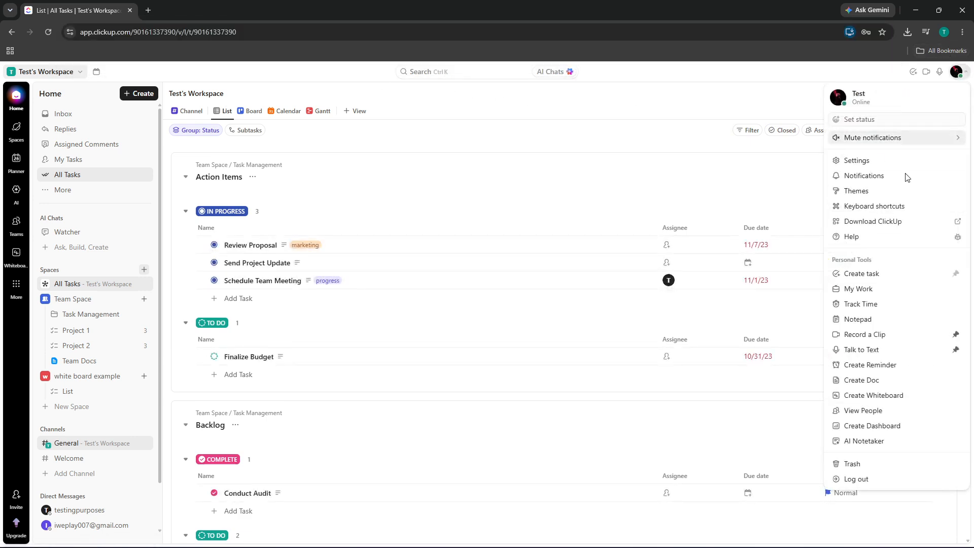
left_click(485, 200)
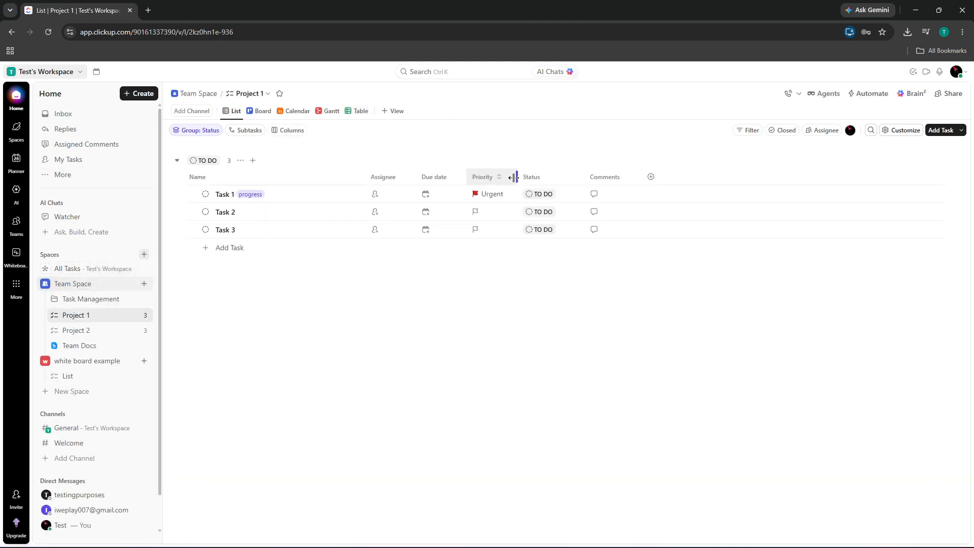
Open the Task Management folder in Team Space and bring up the App Center
left_click(80, 299)
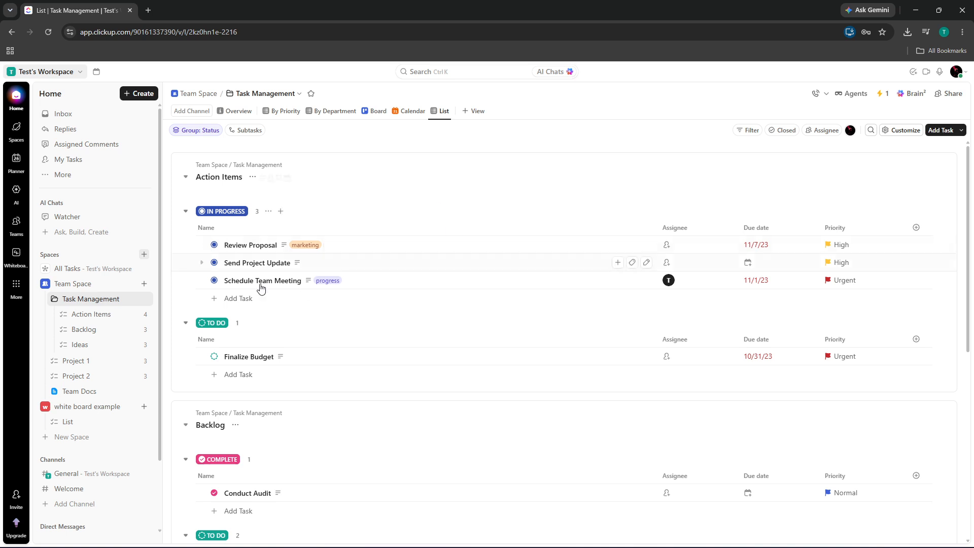
left_click(16, 284)
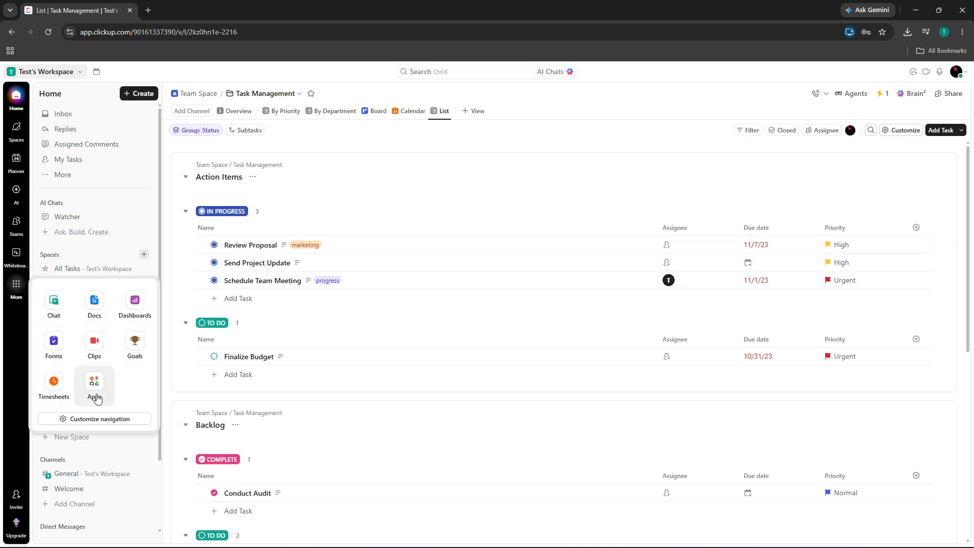
left_click(94, 376)
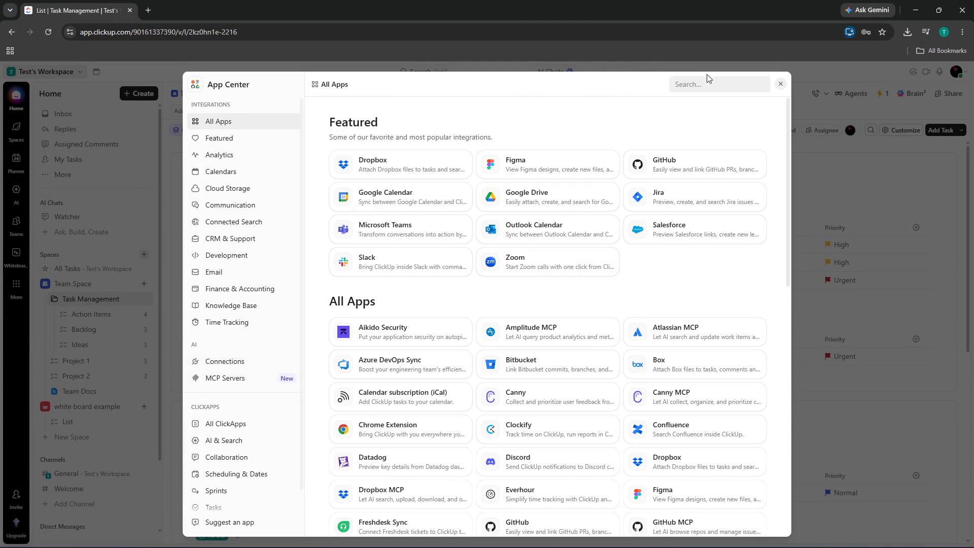
Examine the integration categories, featured apps and full app list in the App Center, including its search suggestions, and close it
scroll(274, 319, "down", 1)
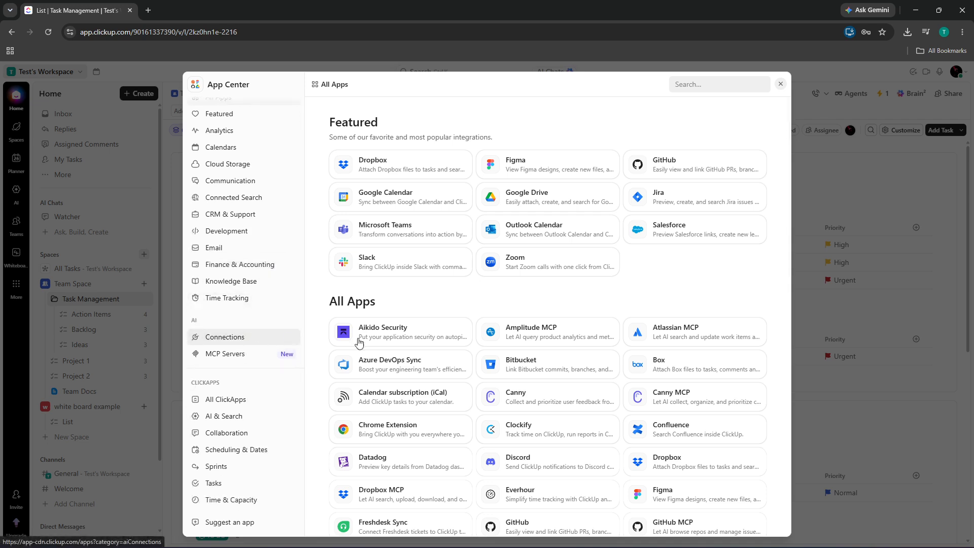
scroll(238, 321, "up", 1)
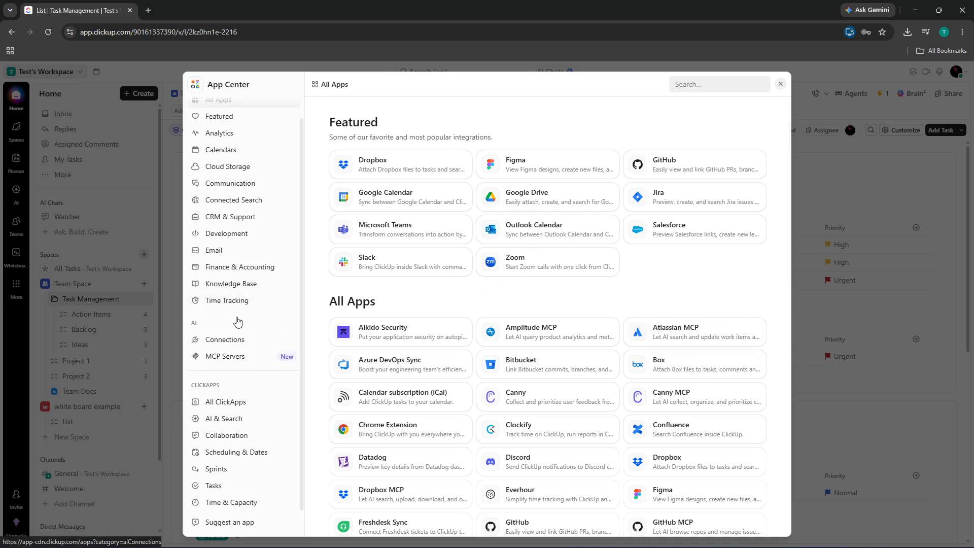
scroll(237, 322, "up", 1)
scroll(659, 395, "down", 1)
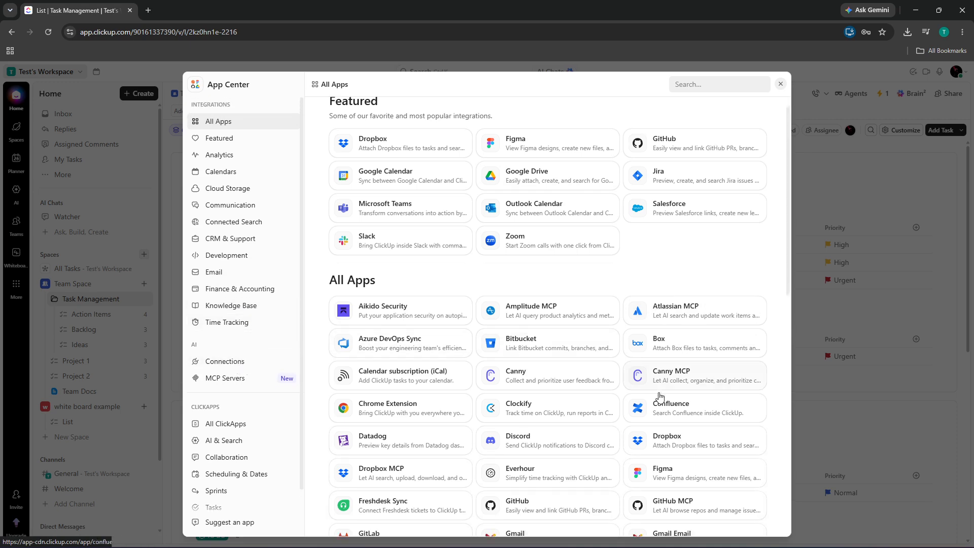
scroll(659, 396, "up", 1)
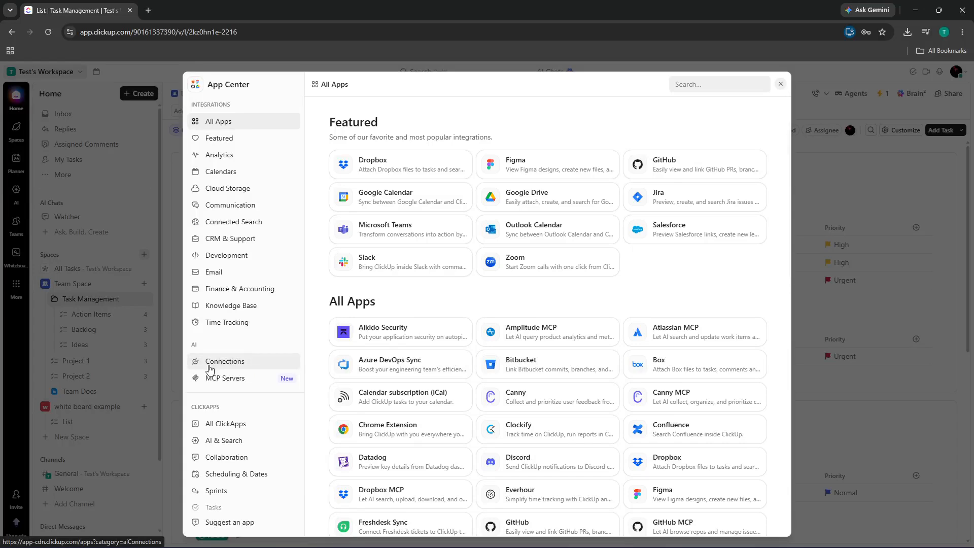
left_click(693, 82)
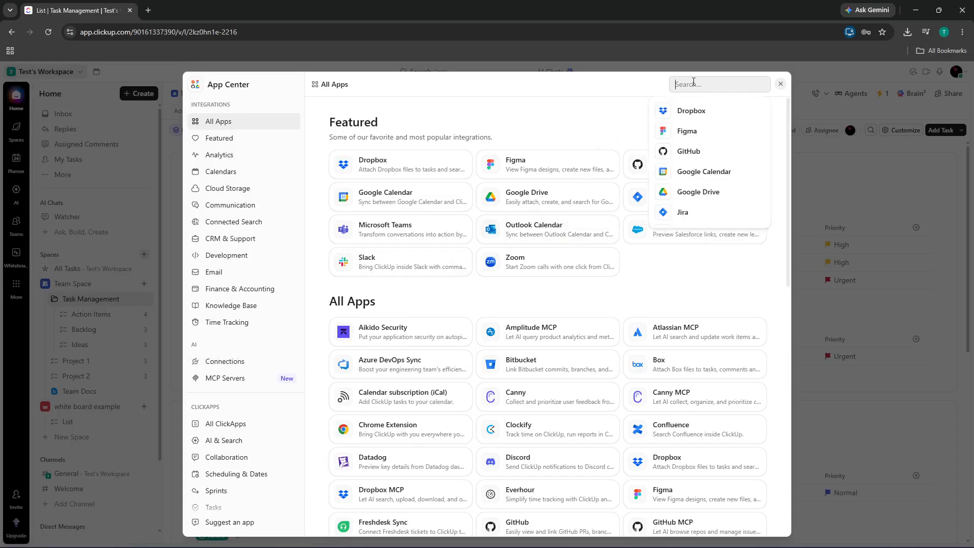
left_click(701, 196)
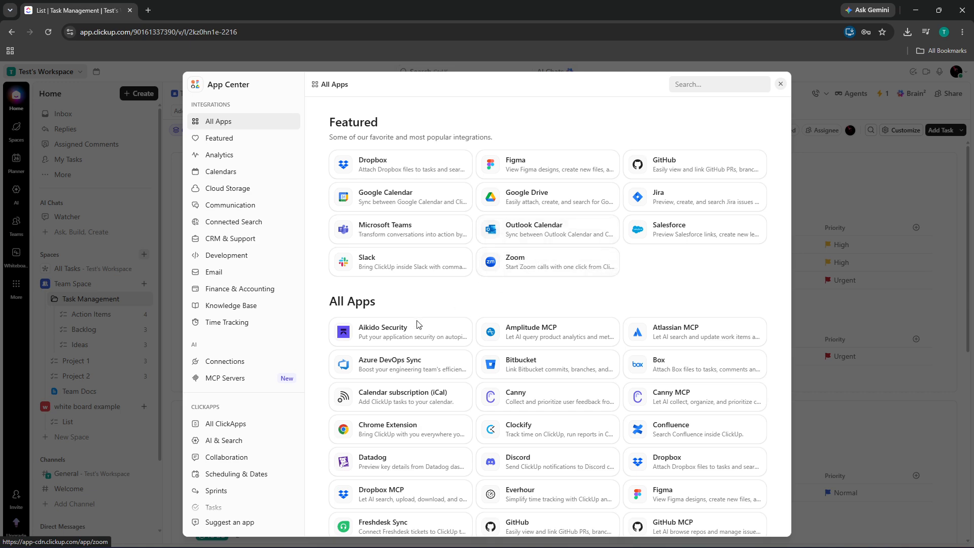
scroll(482, 322, "down", 3)
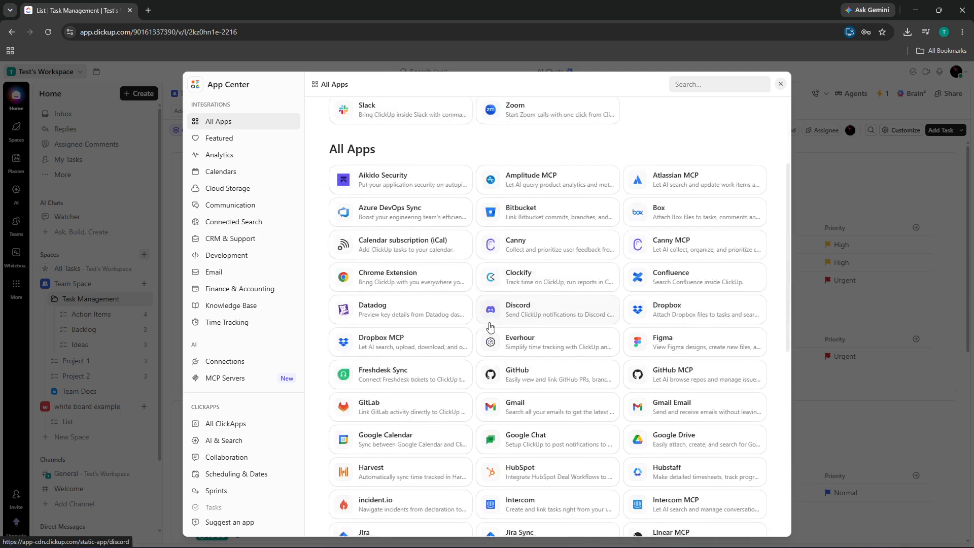
scroll(472, 330, "down", 2)
scroll(472, 330, "up", 5)
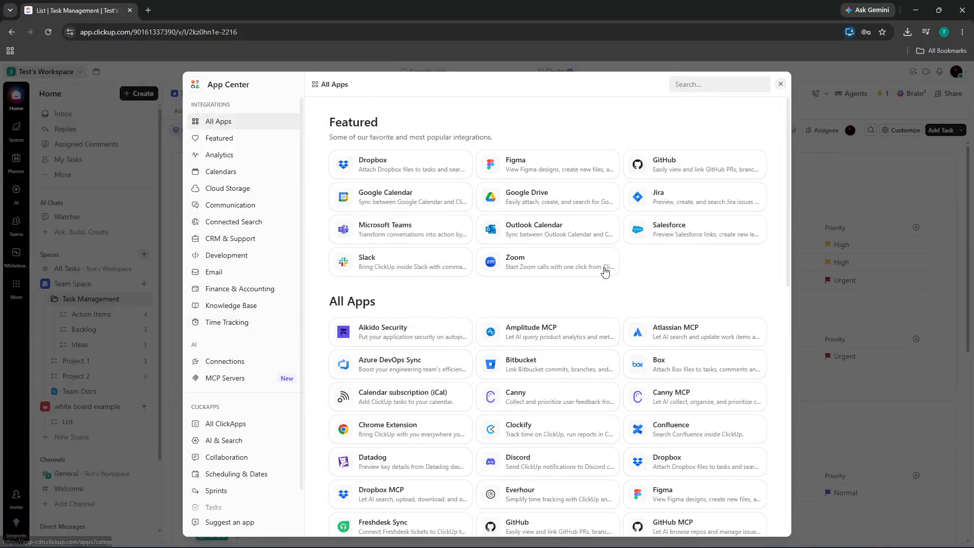
left_click(780, 84)
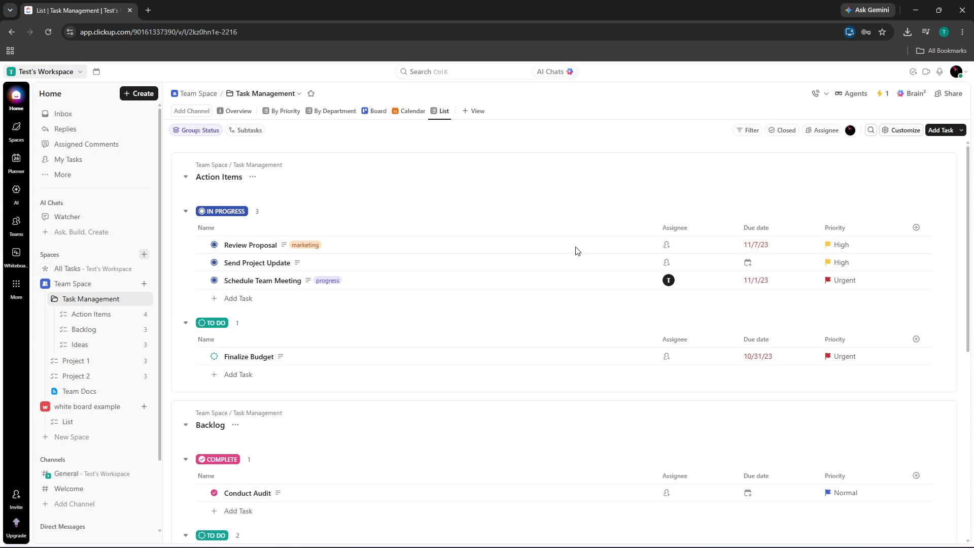
Reopen the App Center and open the Google Drive integration page
left_click(17, 289)
left_click(93, 388)
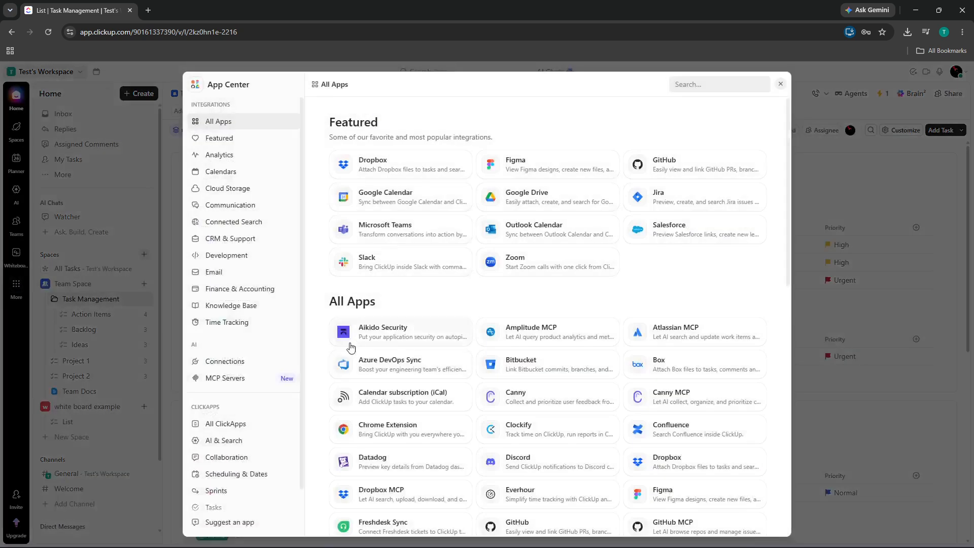
left_click(549, 198)
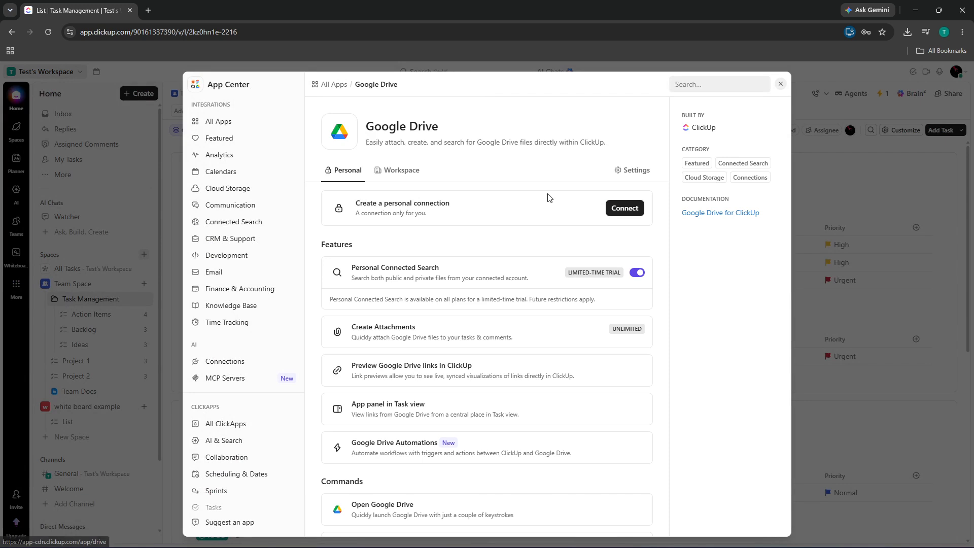
Create a personal Google Drive connection with the test Google account, granting ClickUp all requested permissions, and finish the setup
left_click(613, 210)
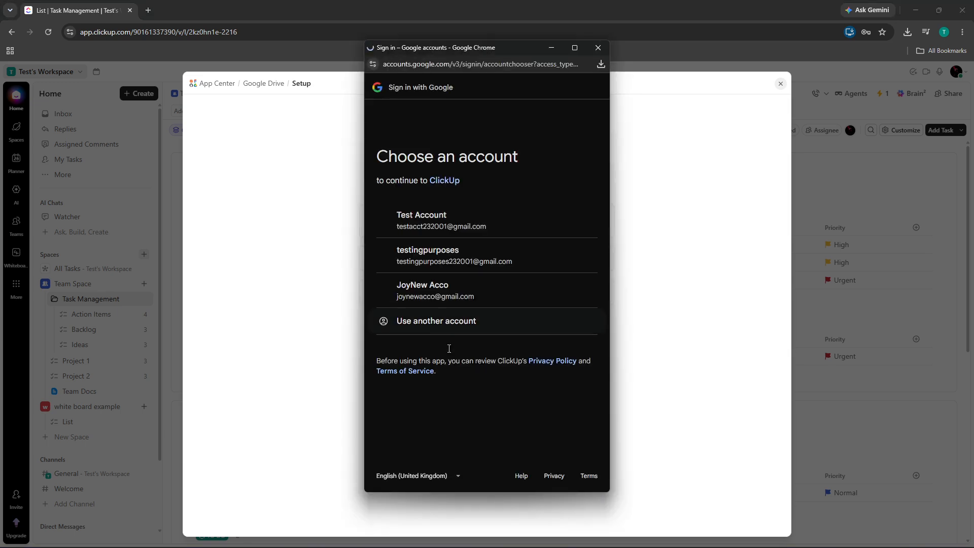
double_click(457, 226)
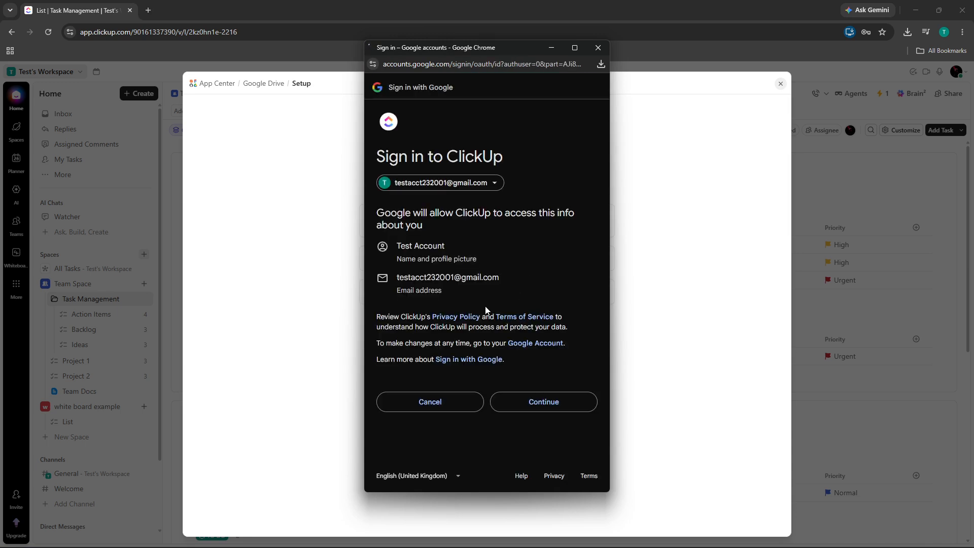
left_click(532, 402)
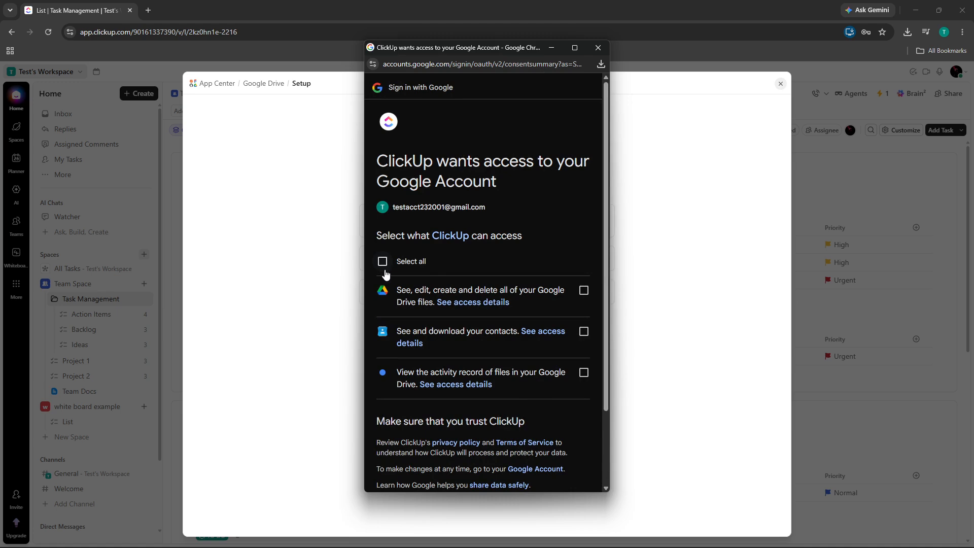
left_click(382, 261)
scroll(487, 300, "down", 2)
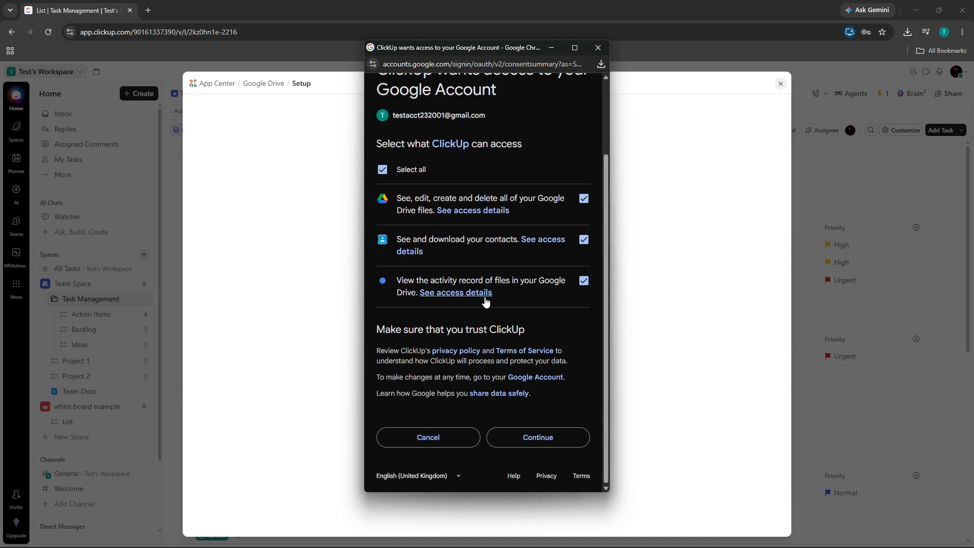
left_click(541, 436)
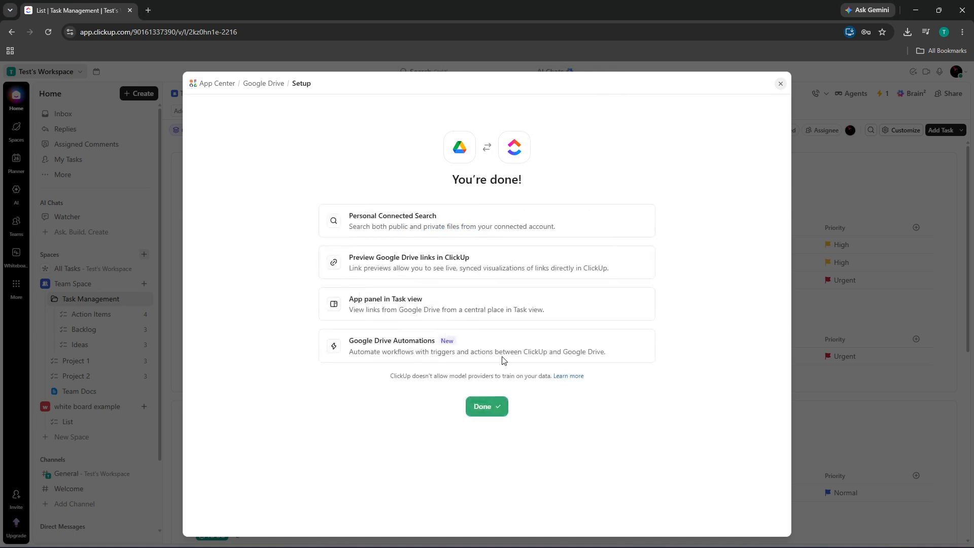
left_click(480, 408)
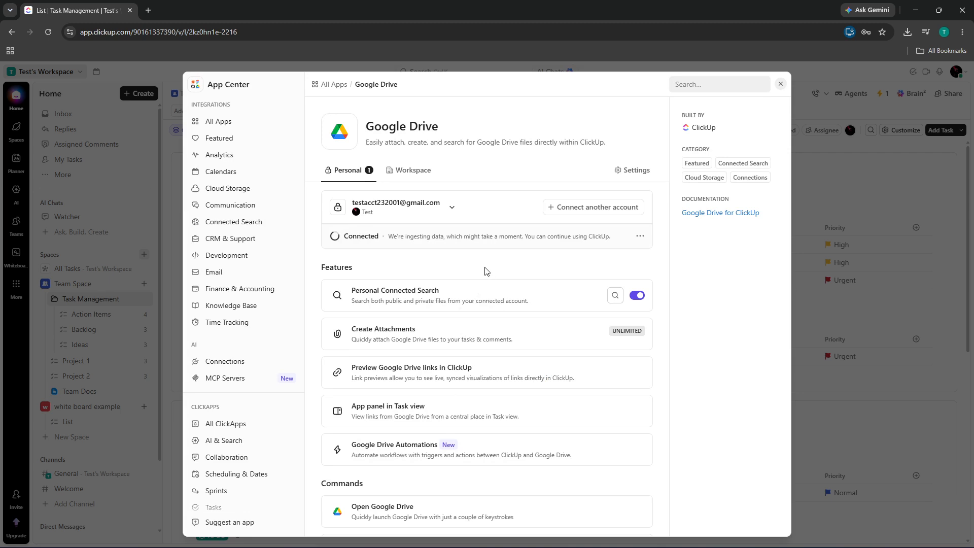
Examine the Google Drive connection status and its available features, and close the App Center
scroll(492, 269, "down", 1)
scroll(491, 266, "up", 1)
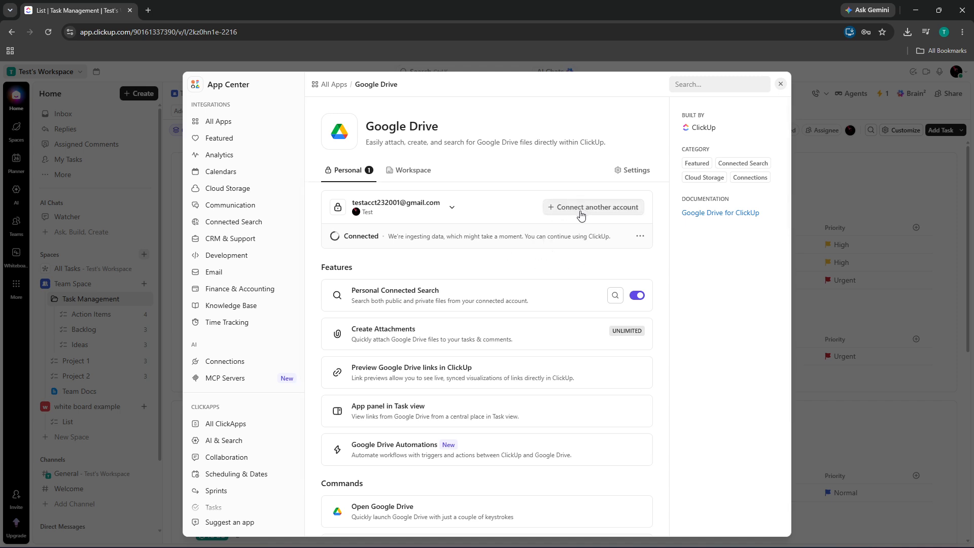
double_click(358, 239)
left_click(437, 242)
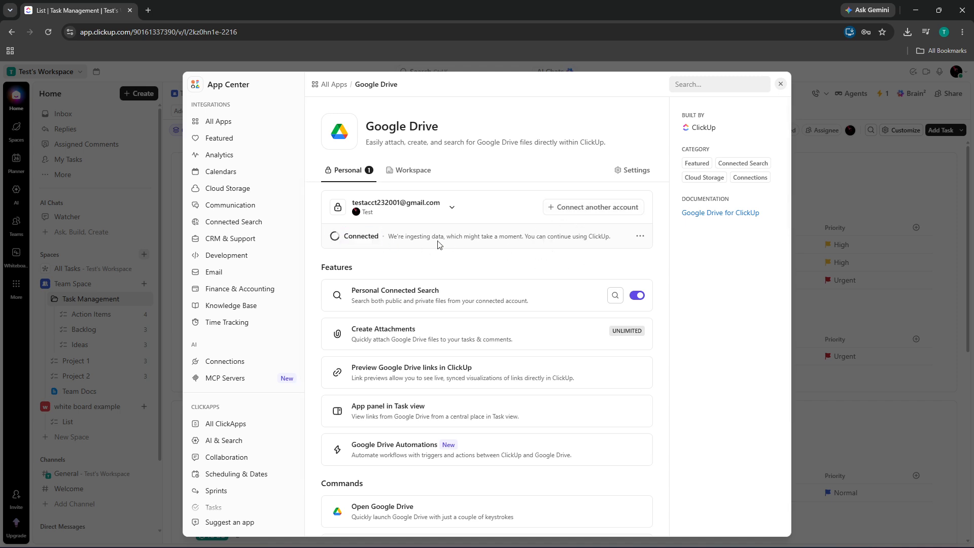
left_click_drag(393, 236, 610, 238)
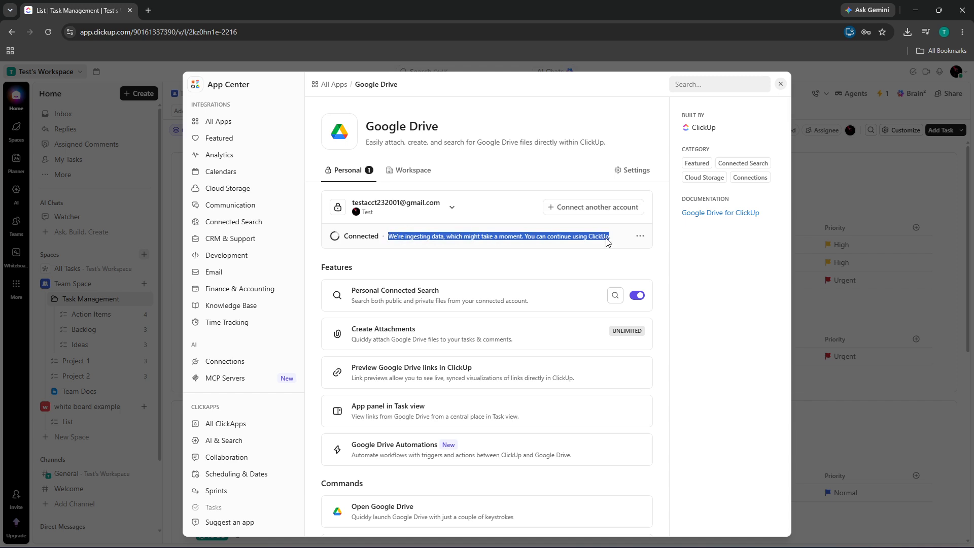
left_click(405, 239)
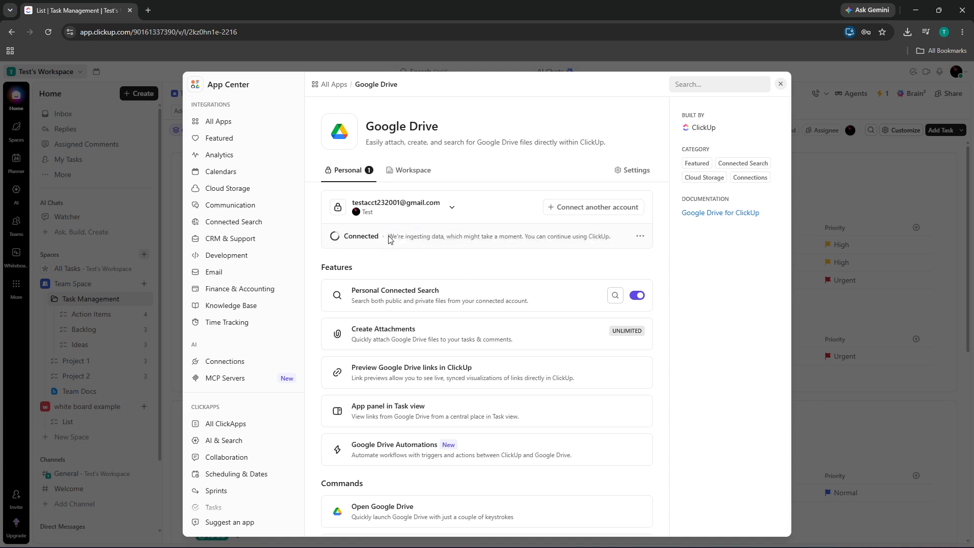
double_click(358, 239)
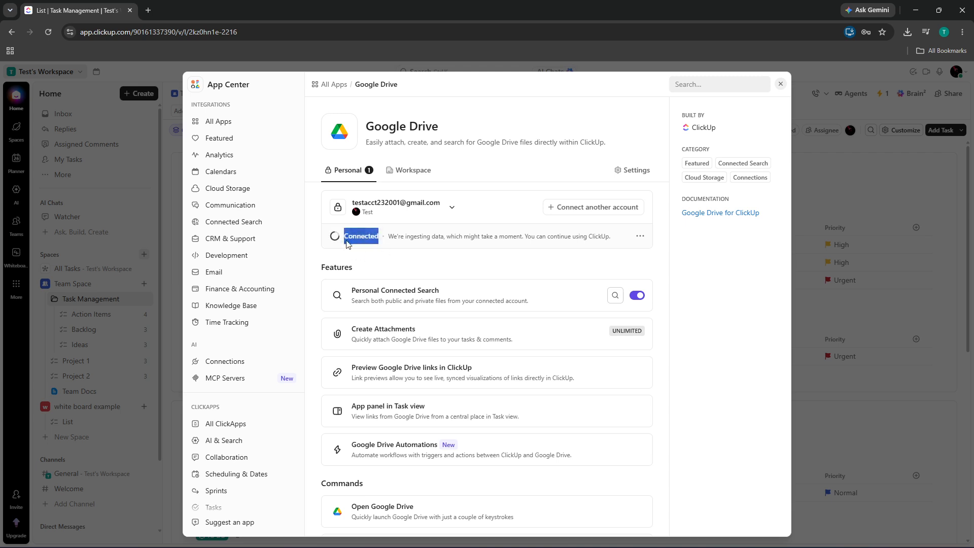
left_click(338, 239)
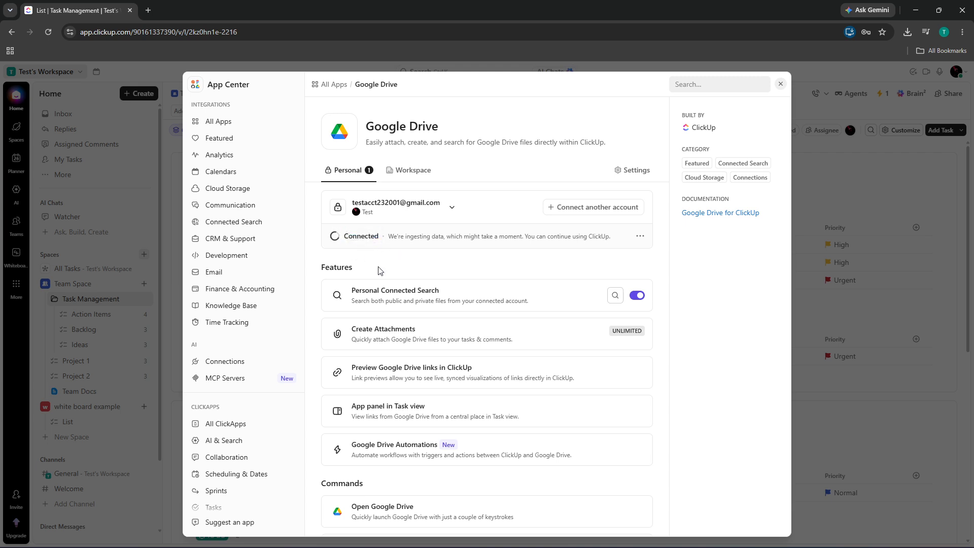
left_click(780, 85)
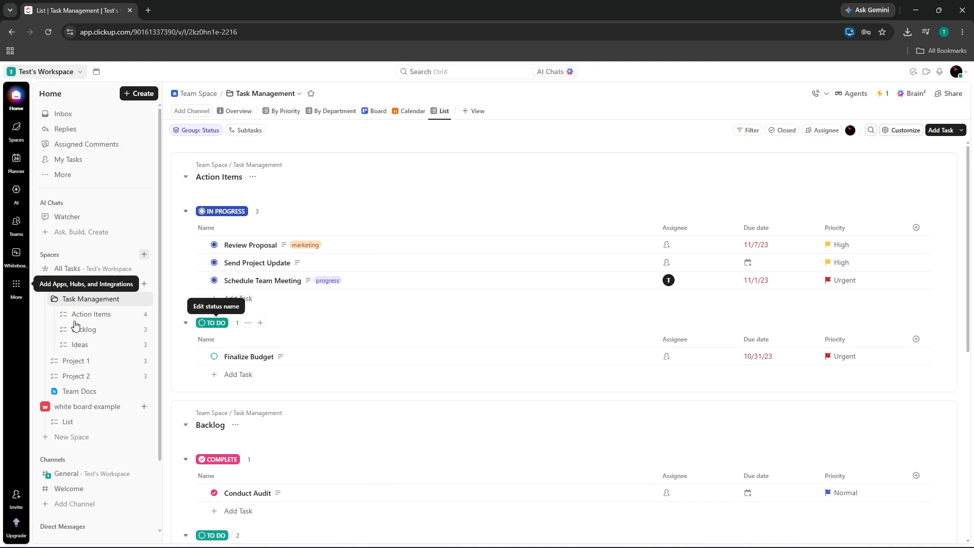
Look through the Task Management folder's By Priority view and the list choices for the Finalize Budget task, and open the Action Items list
left_click(44, 303)
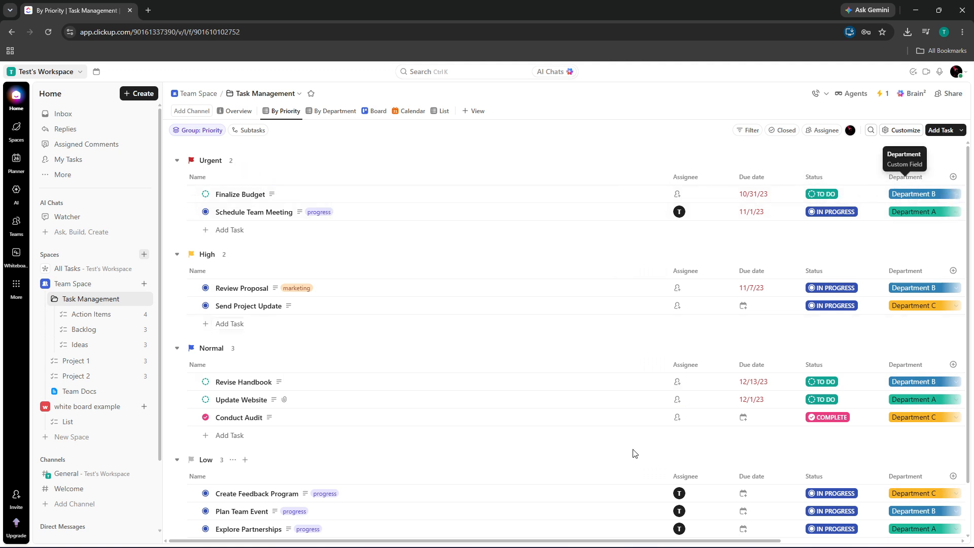
left_click_drag(600, 544, 830, 546)
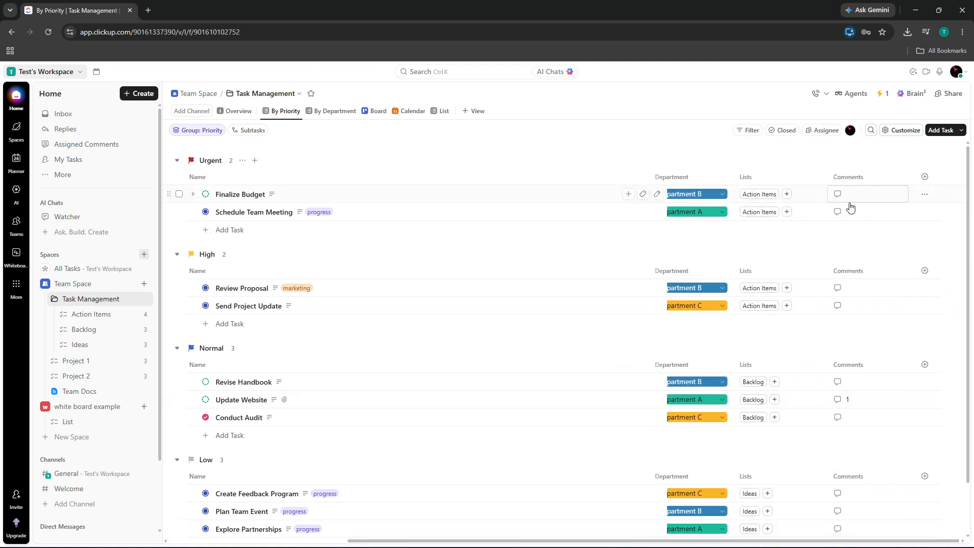
left_click(787, 194)
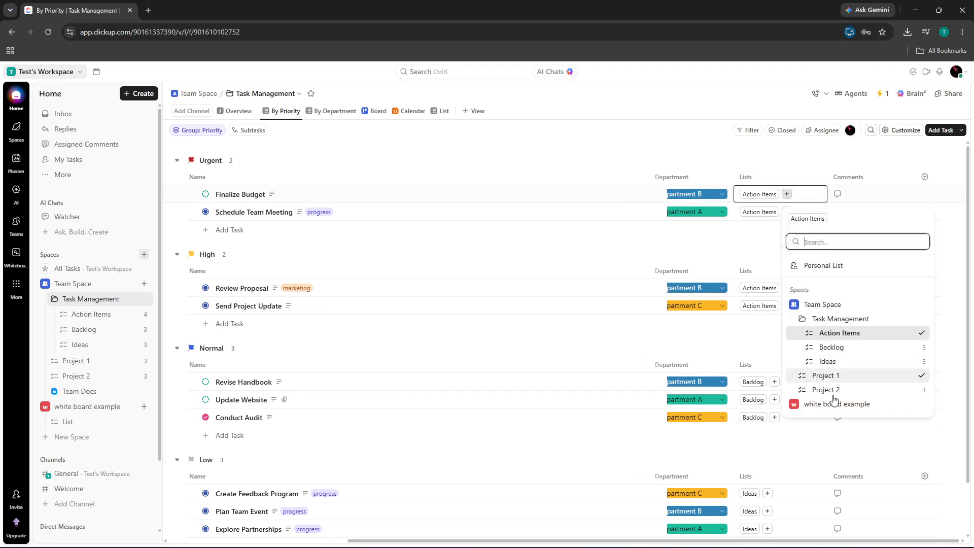
left_click(769, 197)
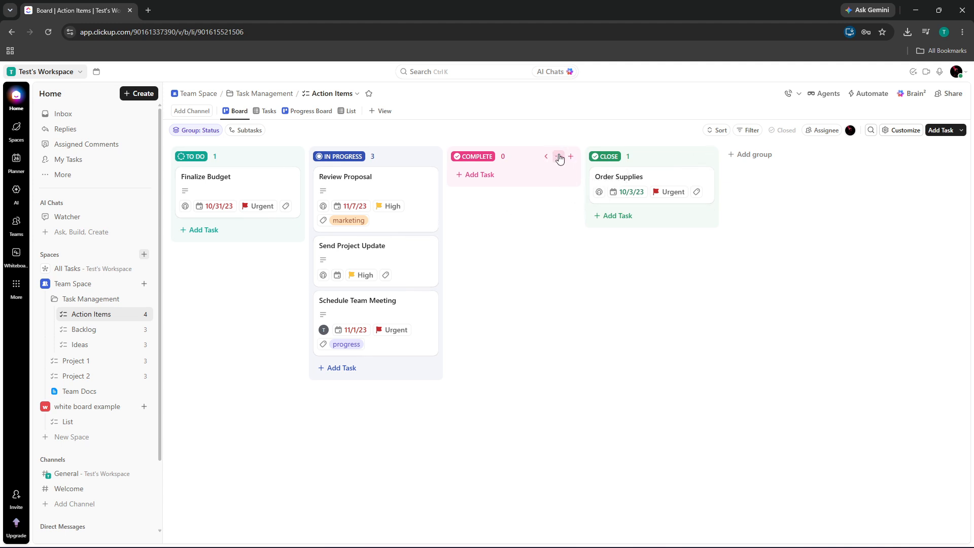
Examine the COMPLETE column's group options, its inline new-task form and the board's task creation options, closing each without creating anything
left_click(558, 157)
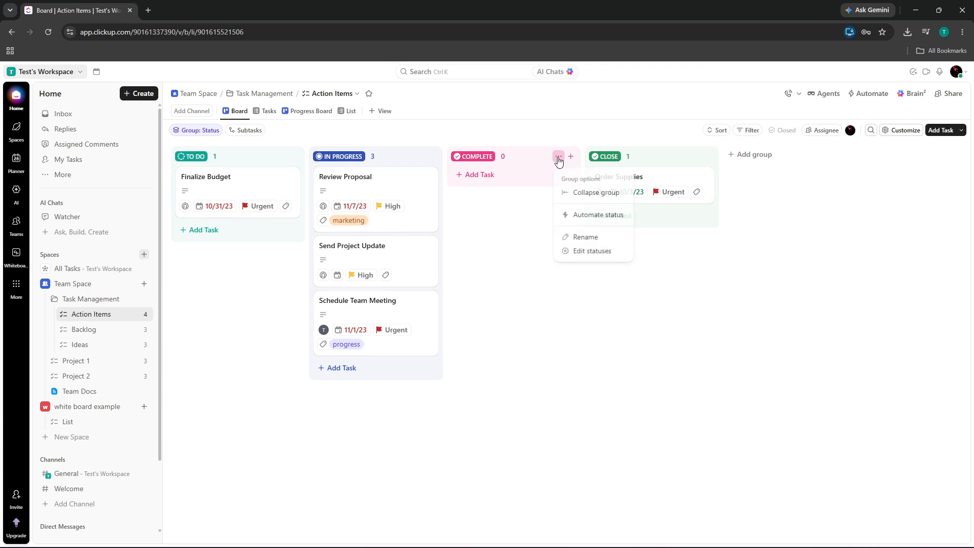
left_click(558, 157)
left_click(558, 158)
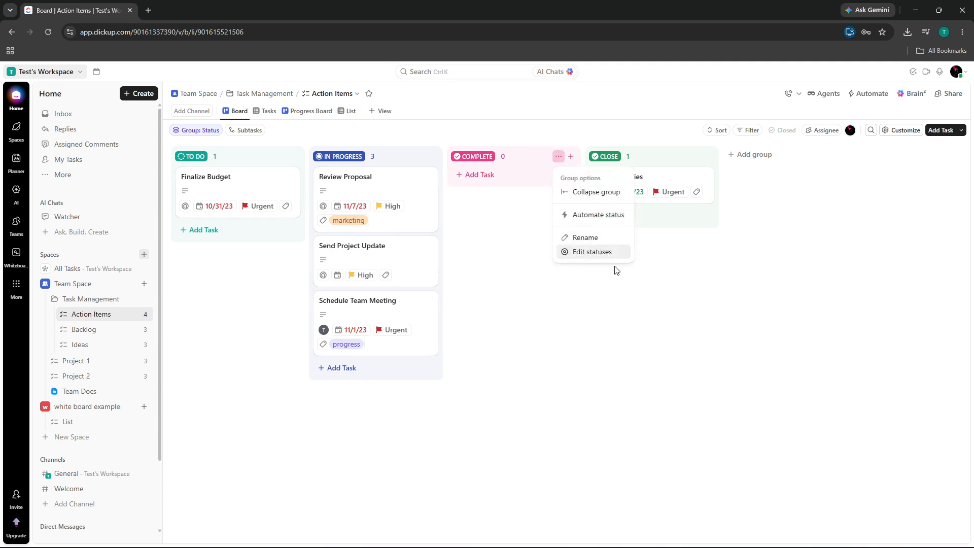
left_click(721, 324)
left_click(506, 181)
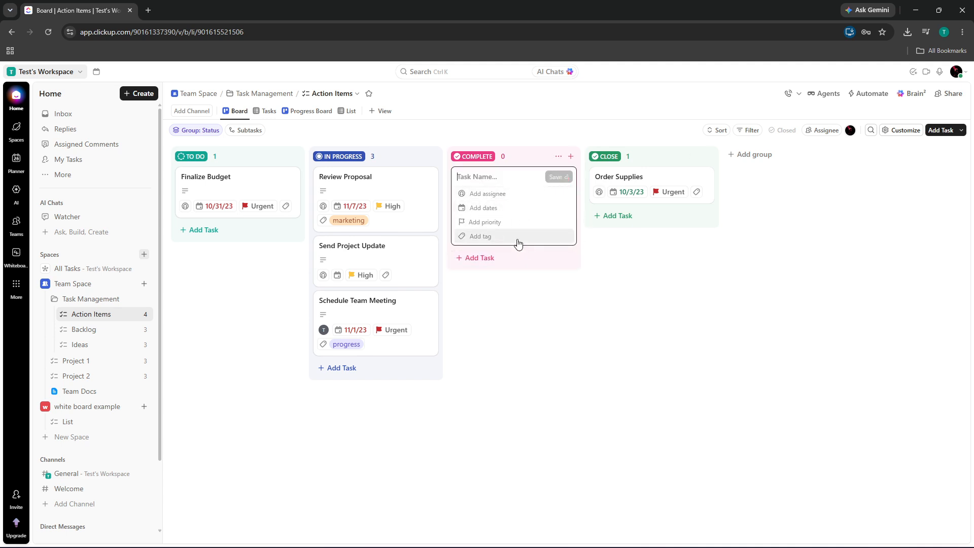
left_click(538, 326)
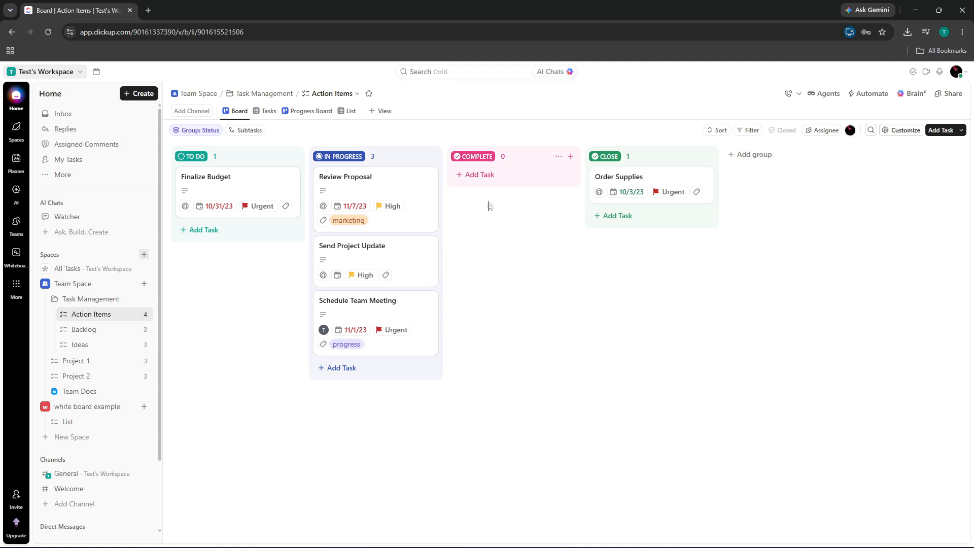
left_click(958, 133)
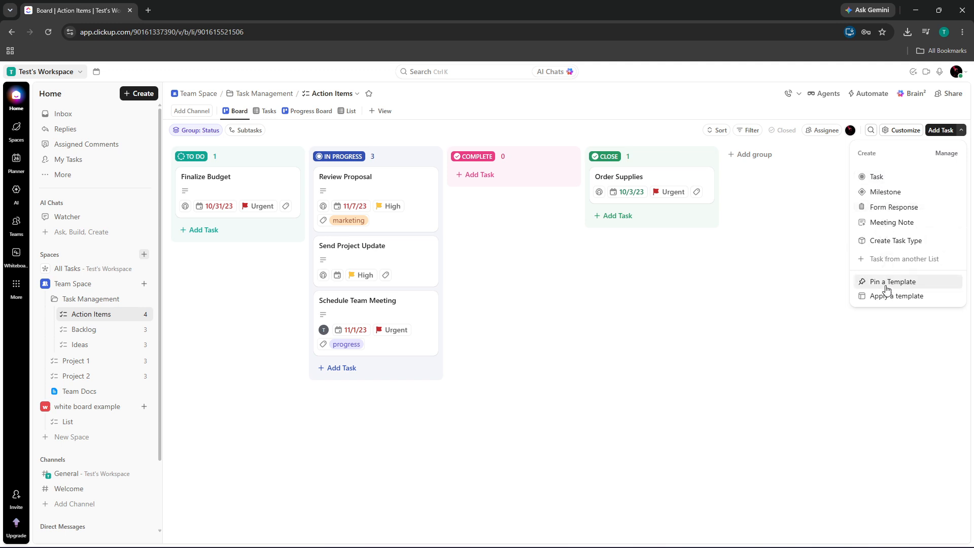
left_click(677, 351)
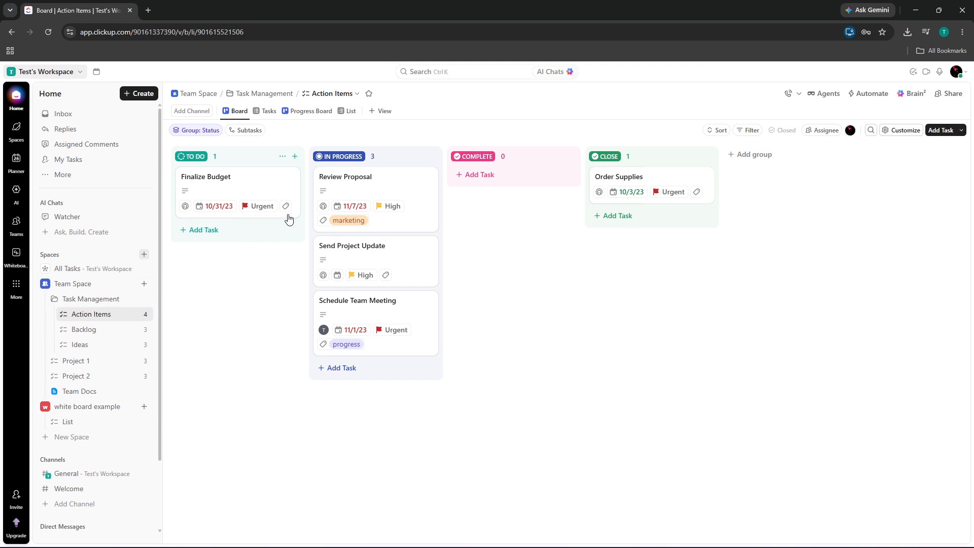
Examine the actions available for the Finalize Budget task, including its reminder options, and close them
mouse_move(284, 208)
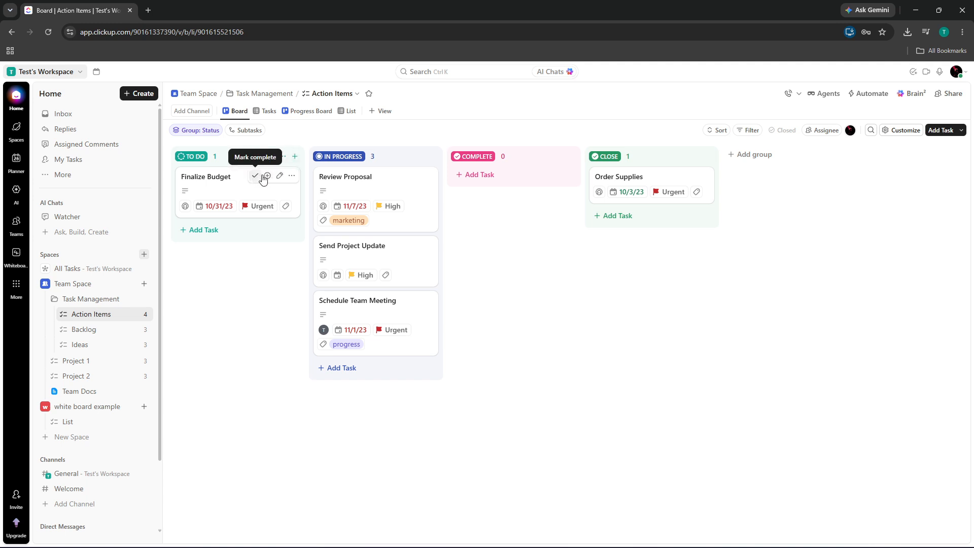
left_click(292, 176)
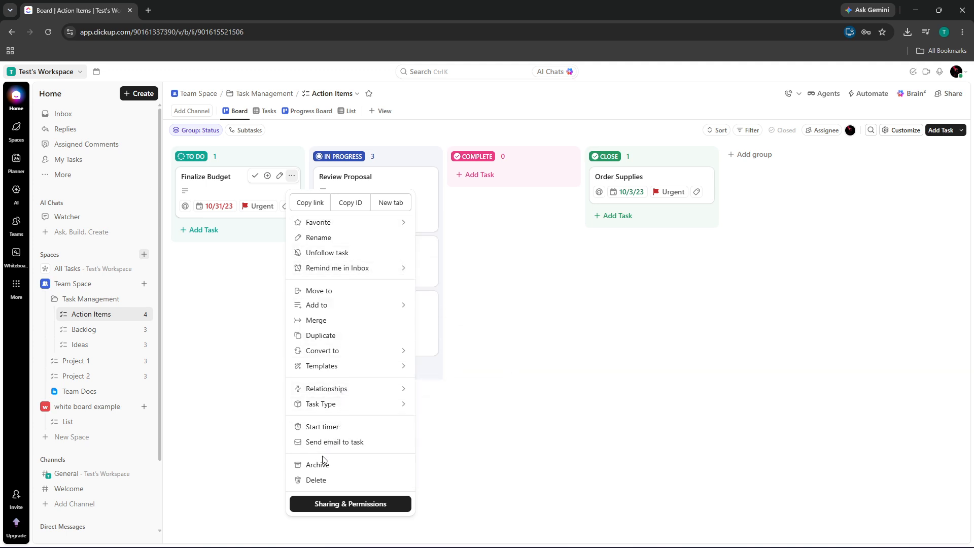
mouse_move(295, 365)
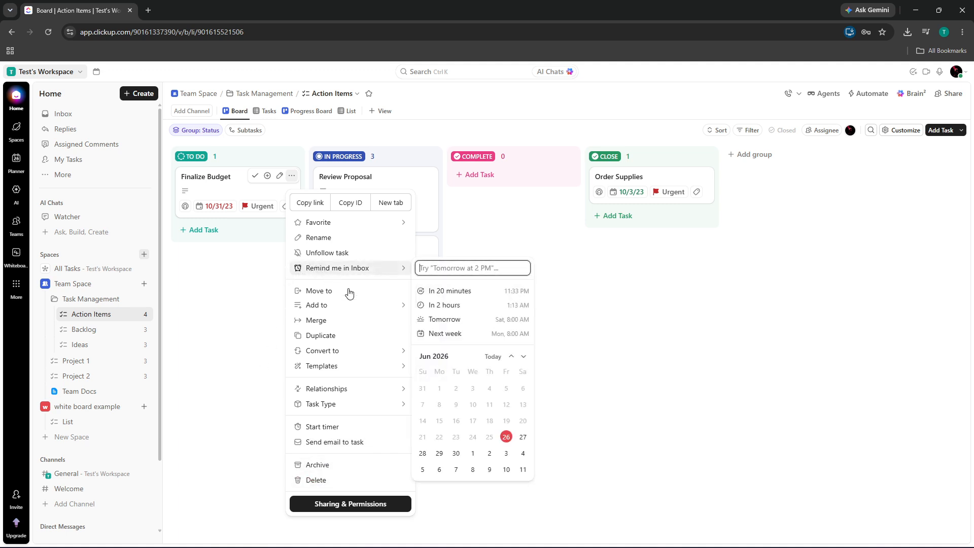
mouse_move(347, 308)
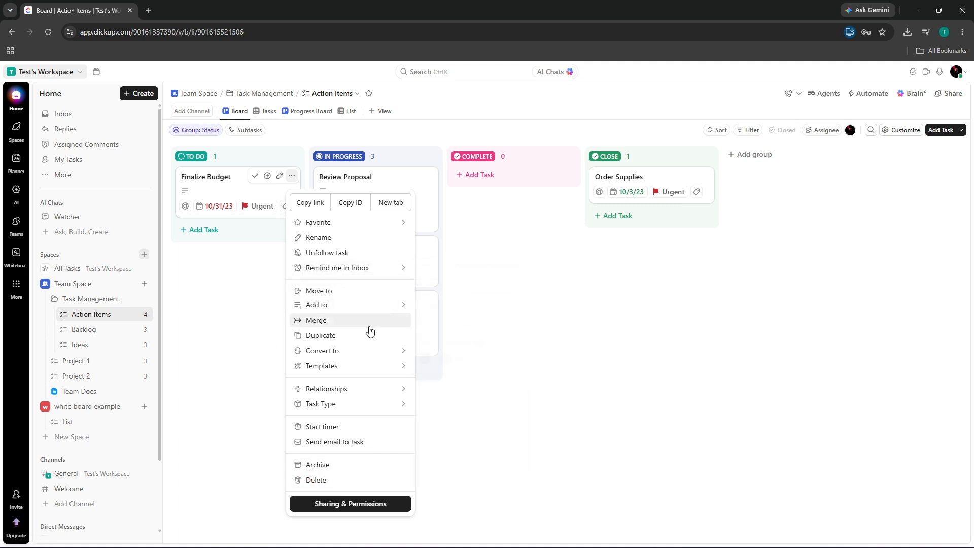
mouse_move(367, 351)
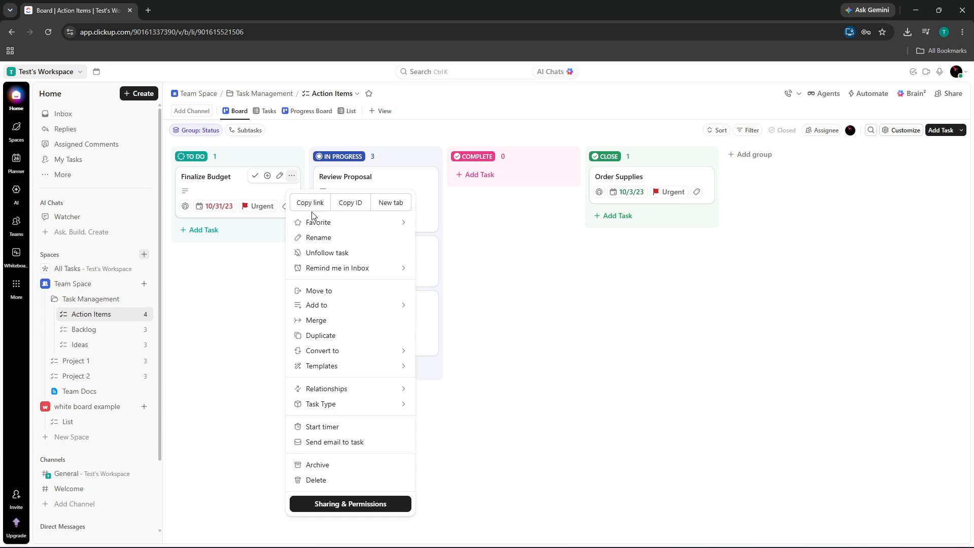
left_click(381, 204)
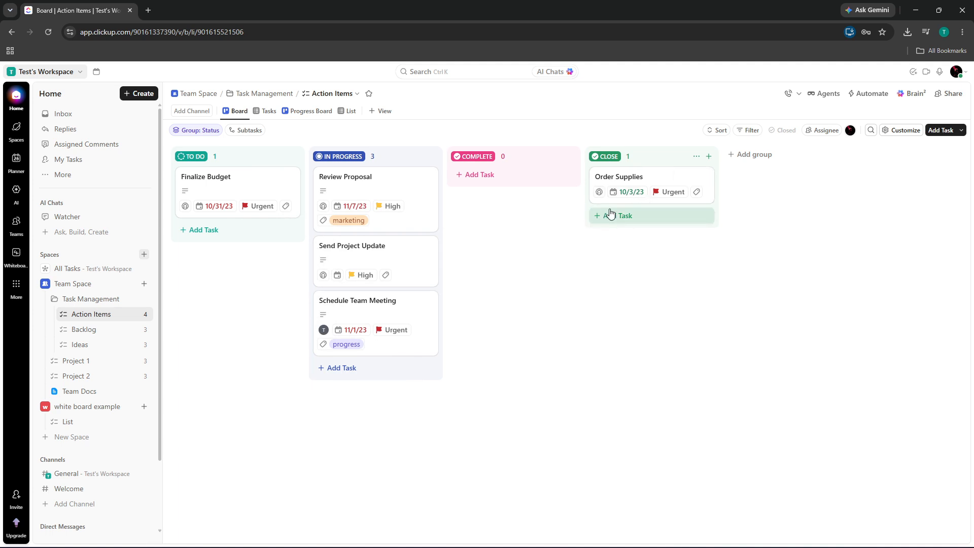
Try to attach a Google Drive file to a new task in Action Items, and discard the task form
left_click(961, 130)
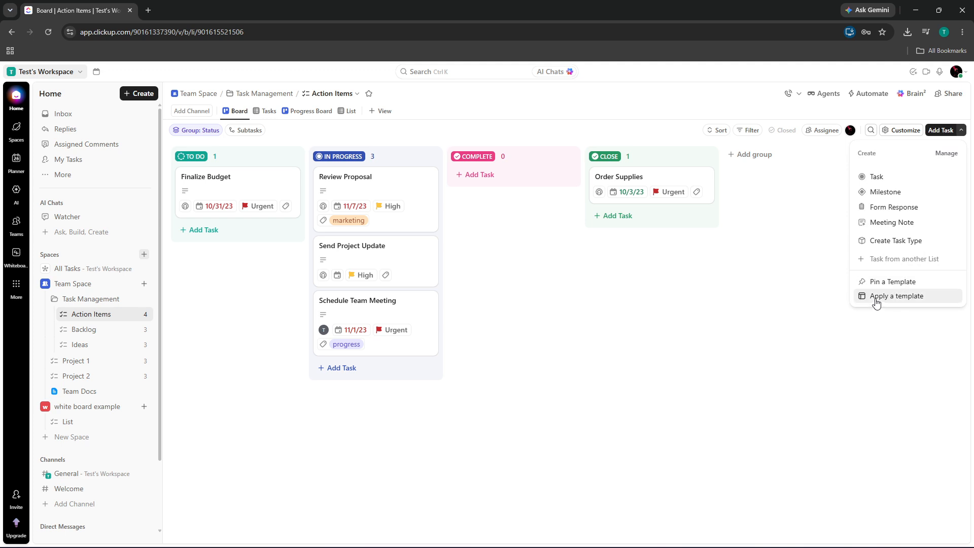
left_click(876, 178)
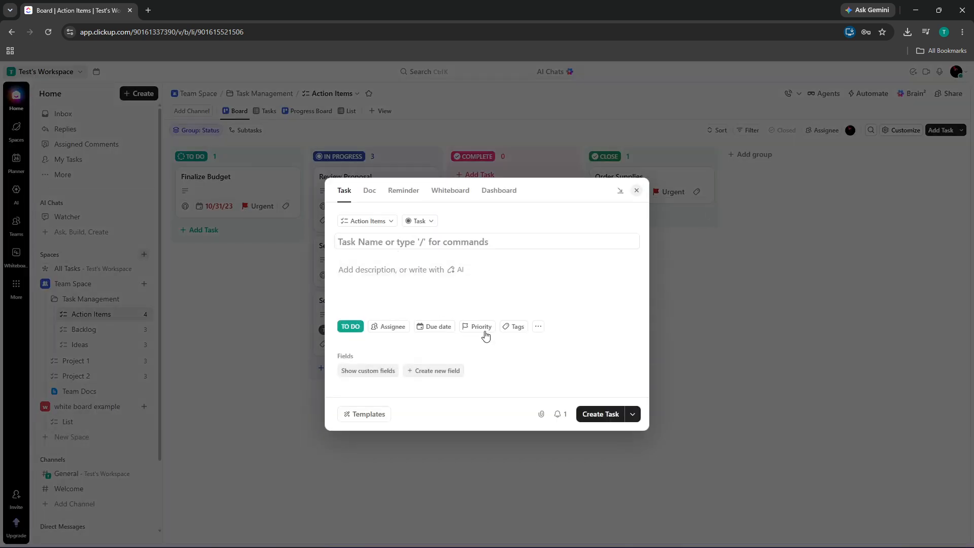
left_click(537, 326)
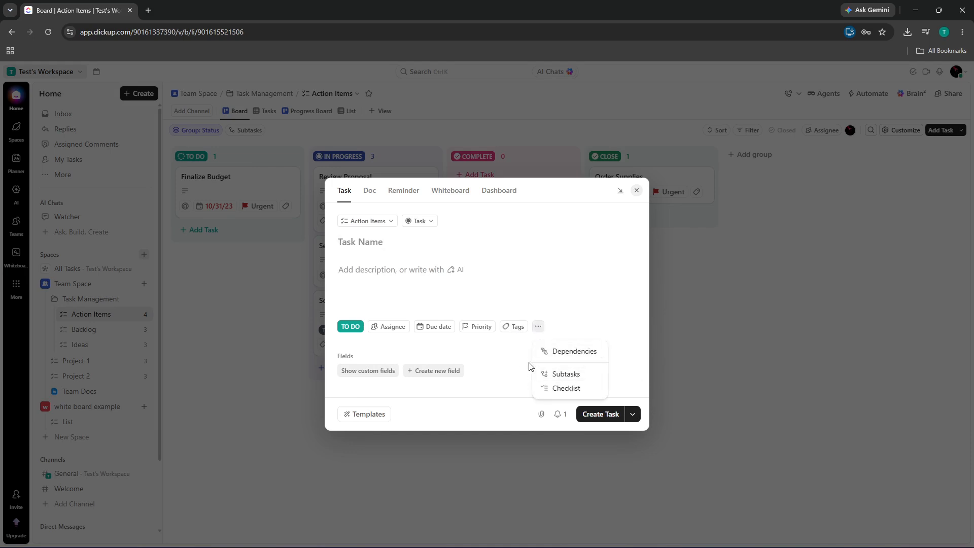
left_click(501, 366)
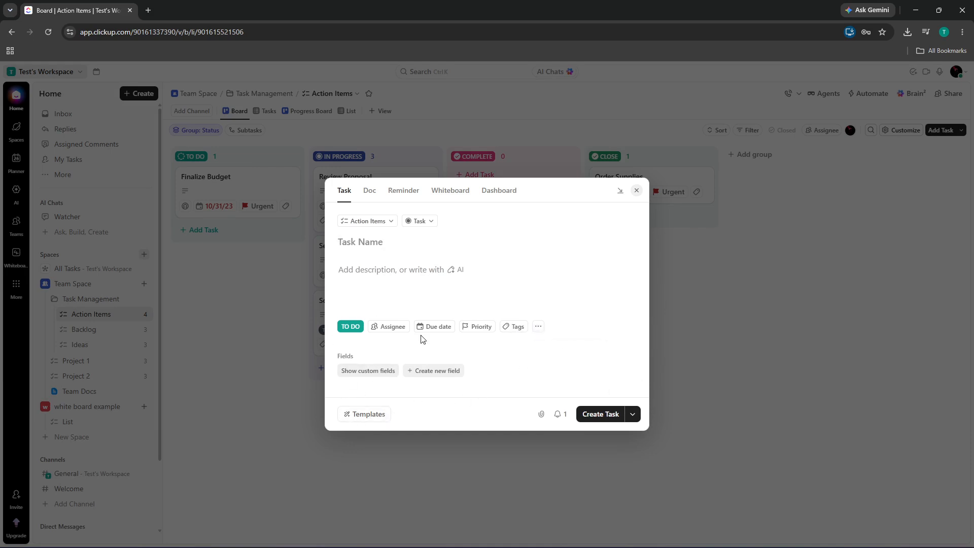
left_click(541, 415)
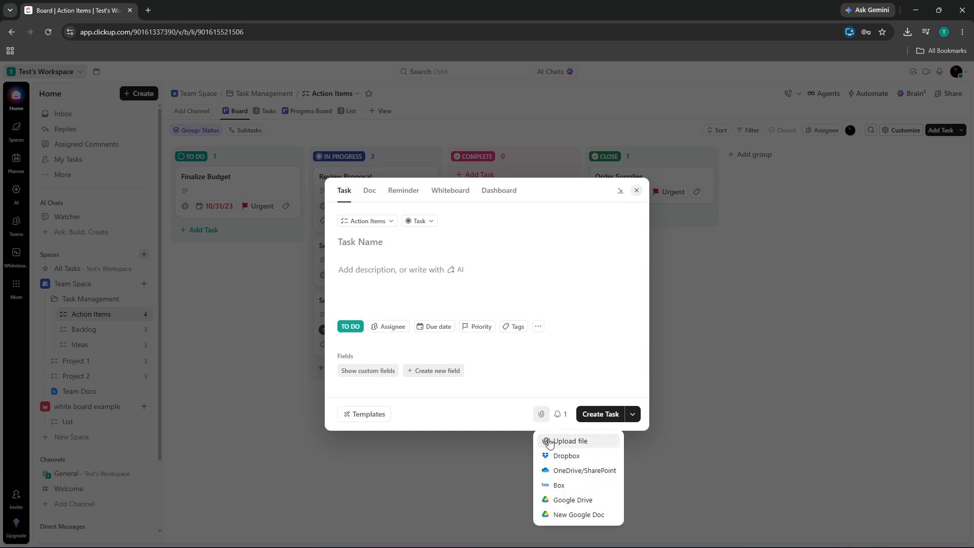
left_click(565, 500)
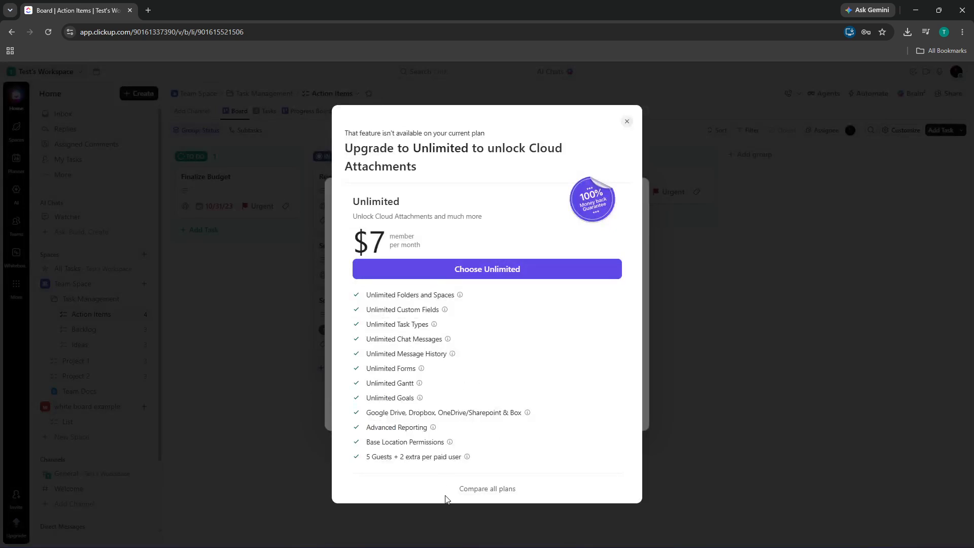
key("Escape")
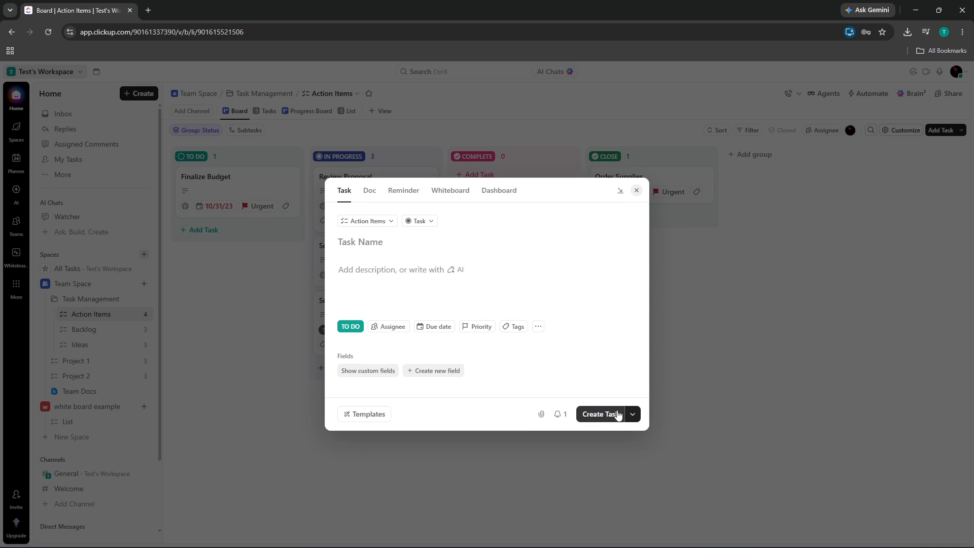
left_click(636, 191)
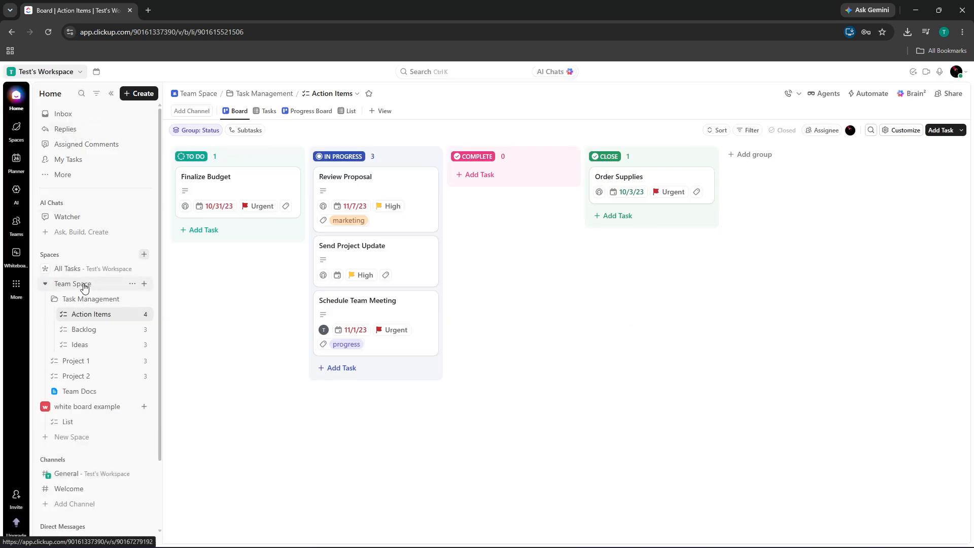
Open the All Tasks view of the workspace
left_click(68, 269)
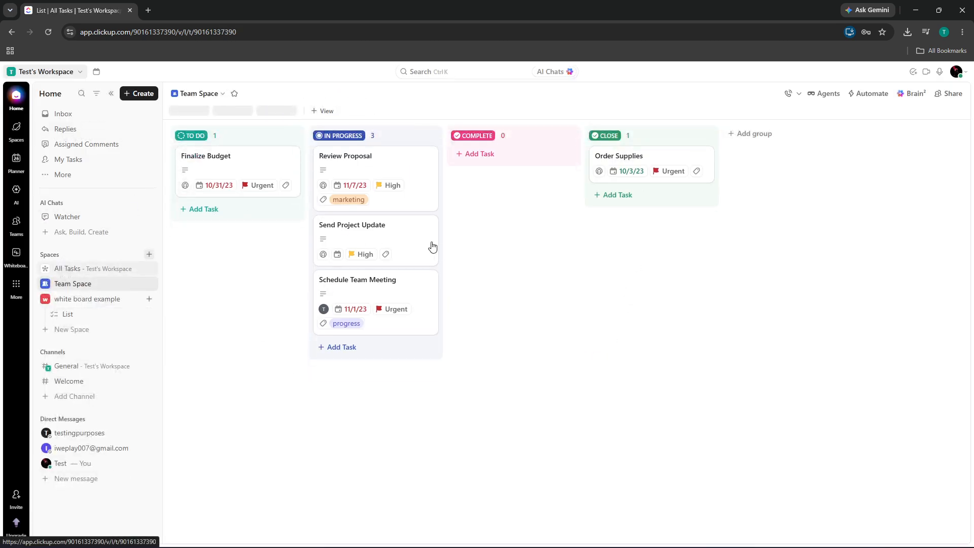